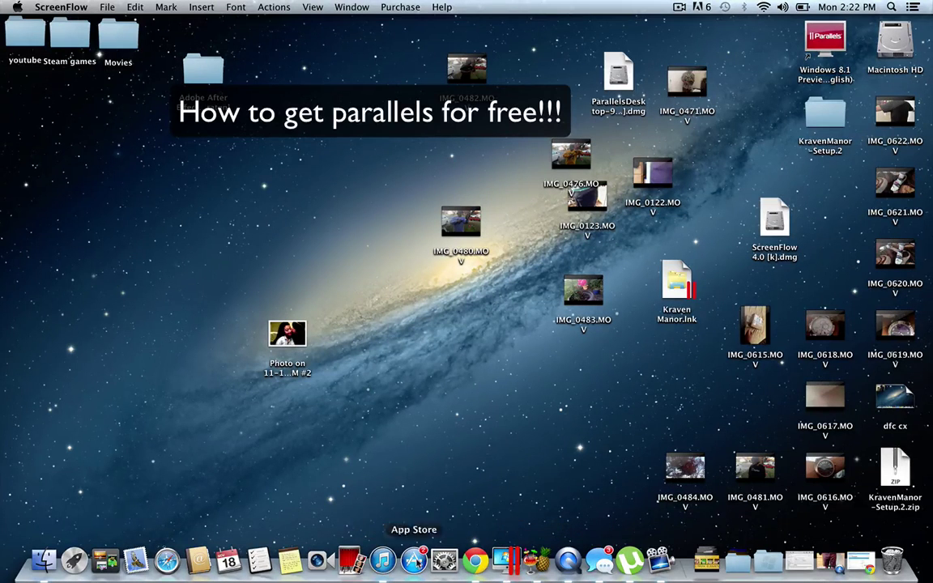
# - In a new Chrome tab, search Google for thepiratebay/se
pyautogui.click(476, 559)
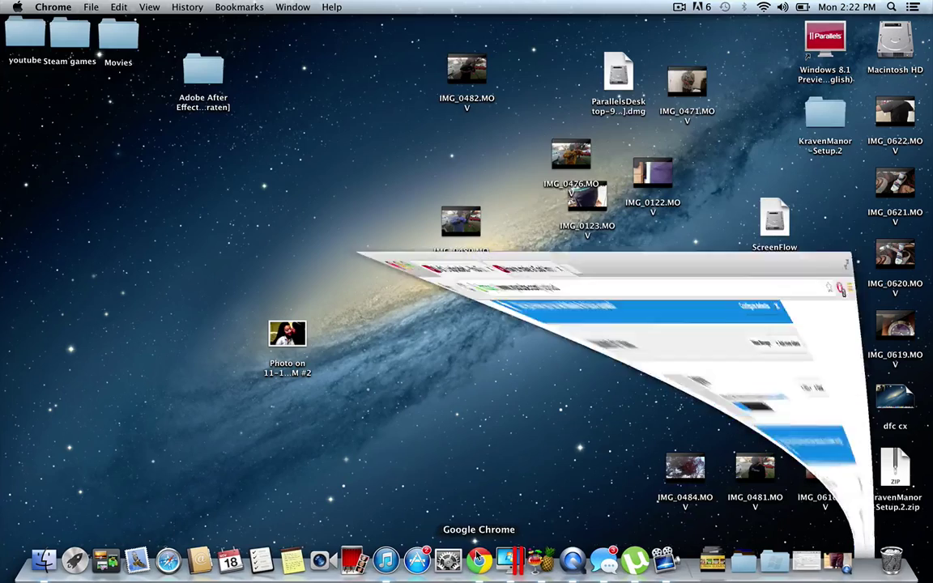
pyautogui.click(322, 30)
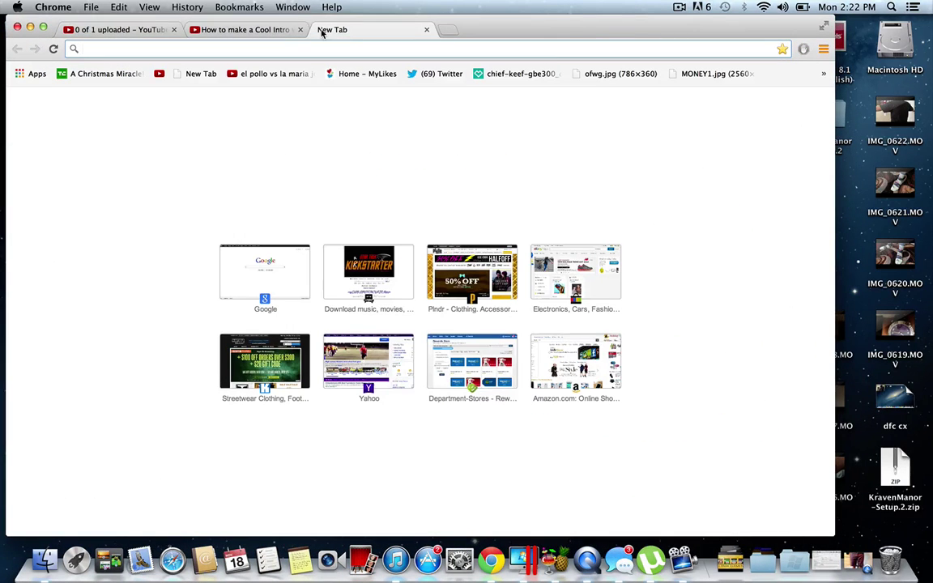
pyautogui.click(265, 264)
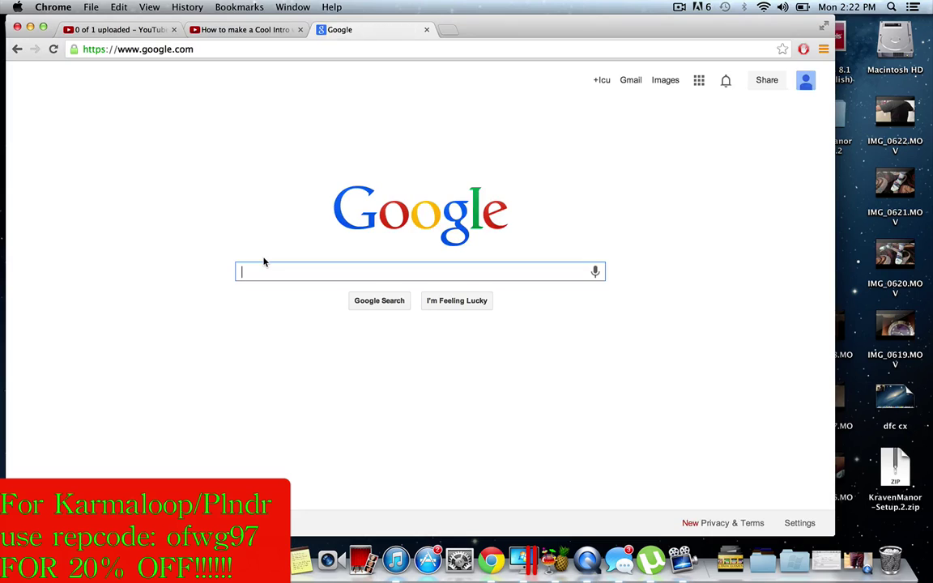
pyautogui.write('the')
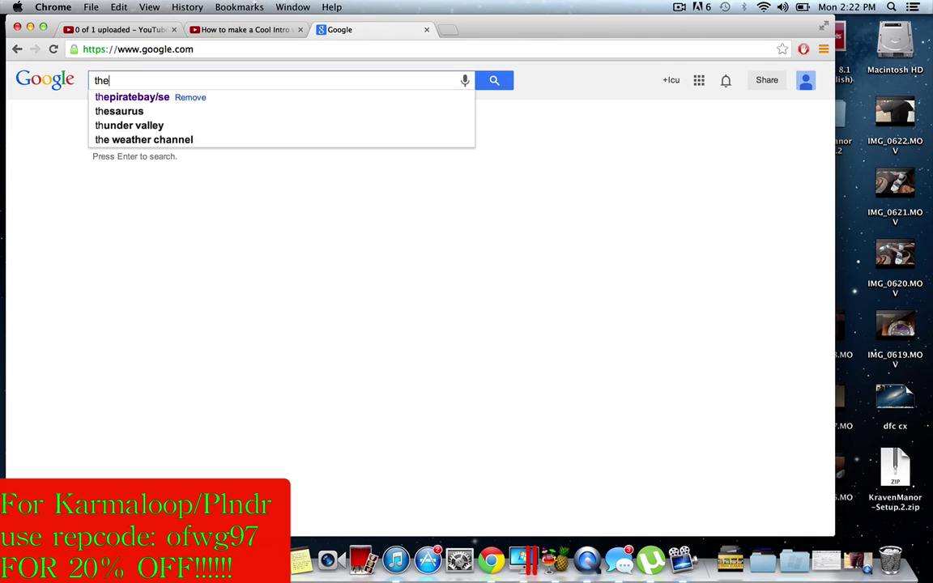
pyautogui.write('pirate')
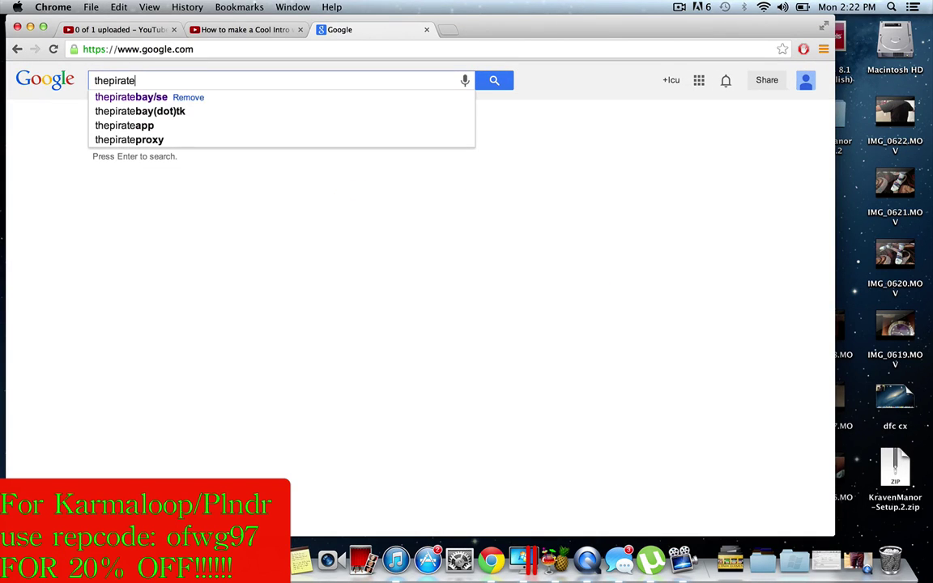
pyautogui.click(149, 96)
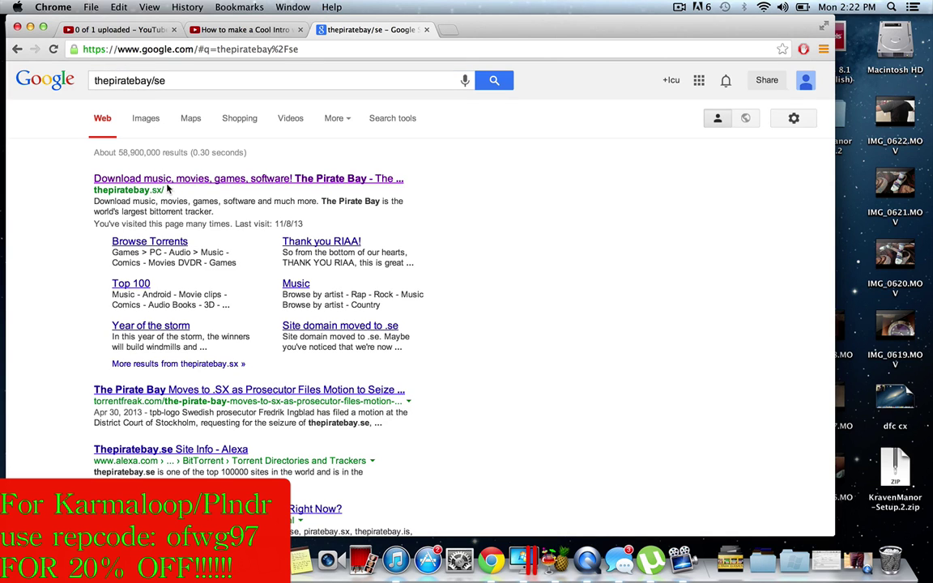
# - Open The Pirate Bay, search 'parallels', and open the Parallels Desktop 9.0.23046.917896 torrent page
pyautogui.click(167, 183)
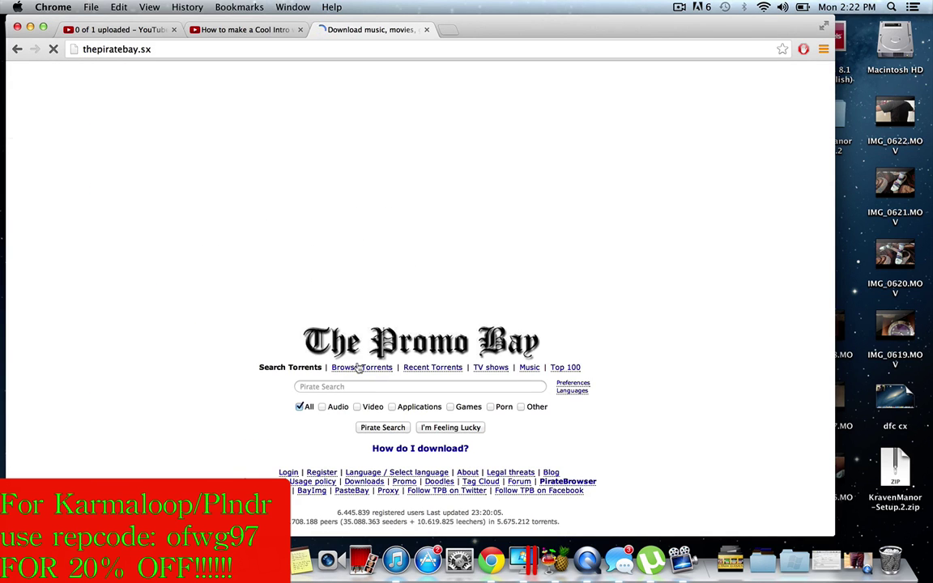
pyautogui.click(305, 386)
pyautogui.write('pa')
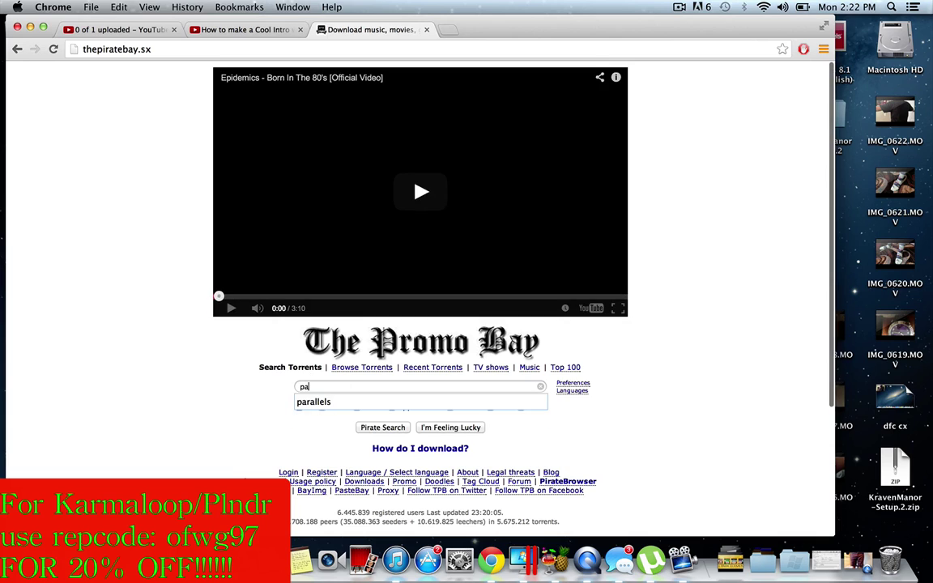
pyautogui.write('r')
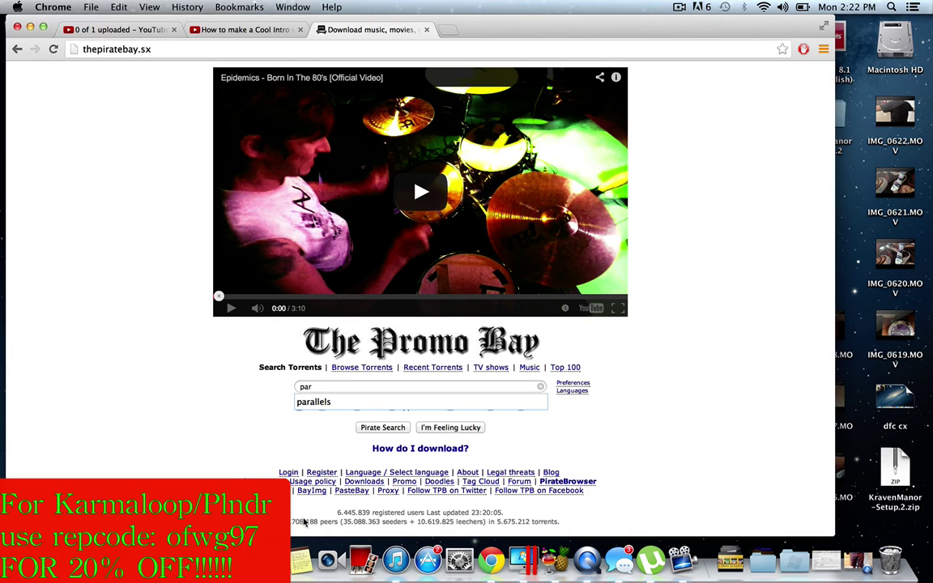
pyautogui.click(323, 404)
pyautogui.click(388, 427)
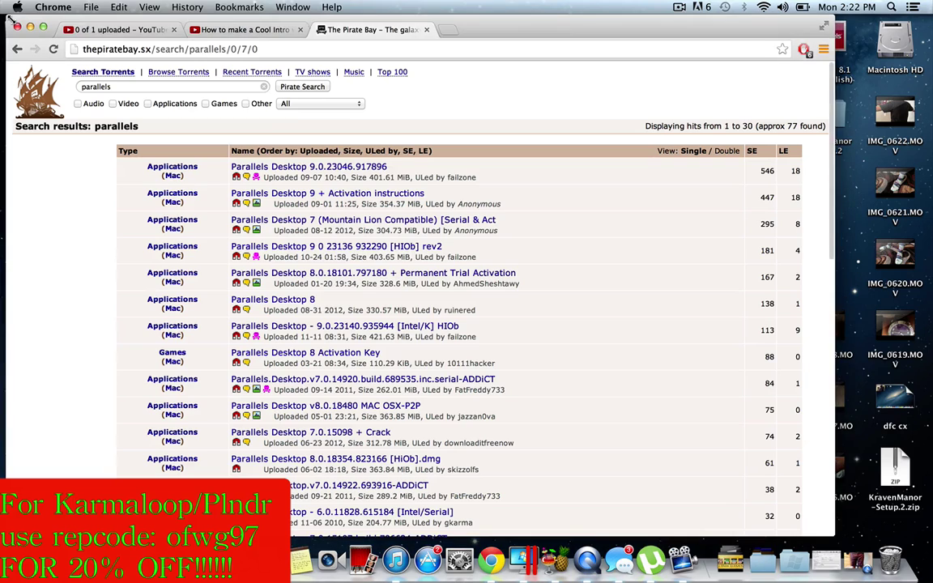
pyautogui.click(289, 170)
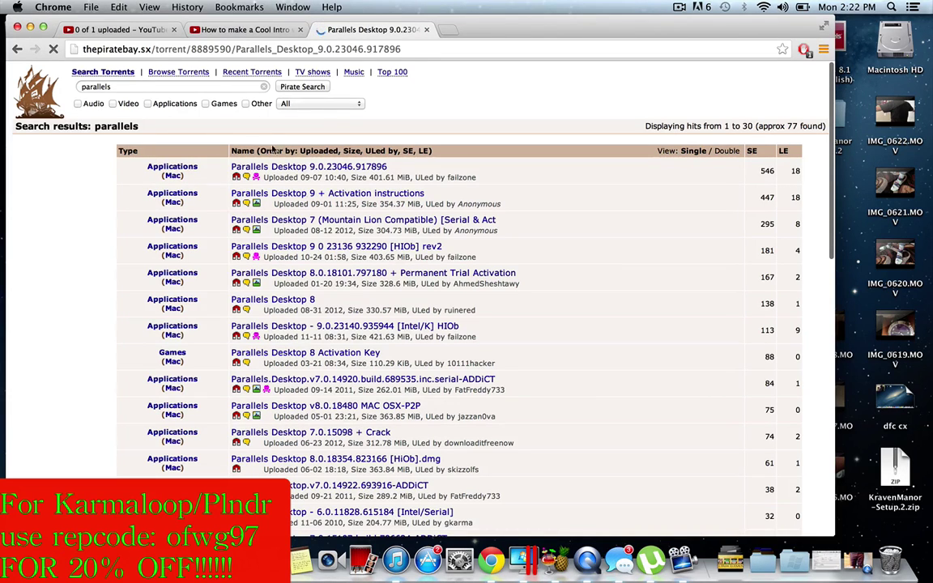
pyautogui.scroll(-3, 243, 235)
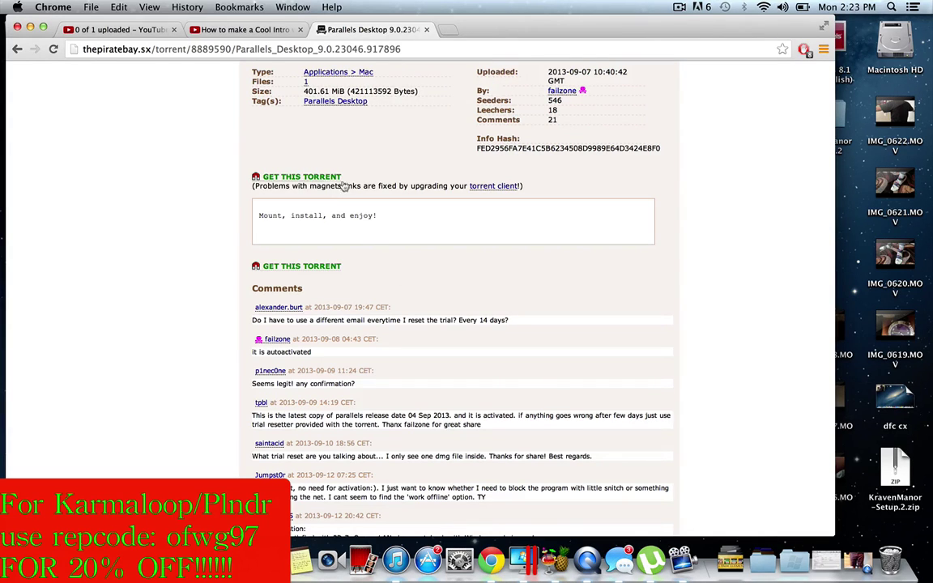
pyautogui.click(652, 561)
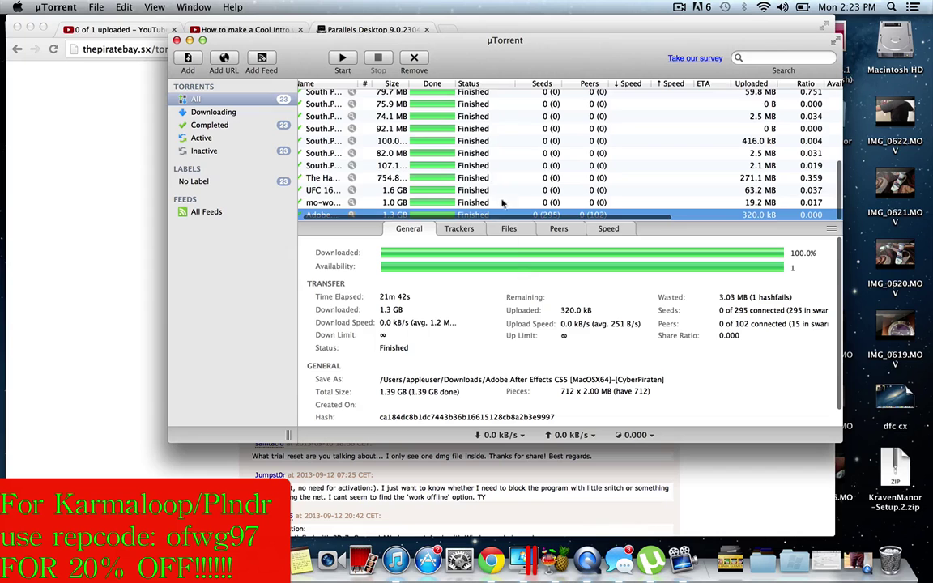
pyautogui.scroll(5, 489, 174)
pyautogui.scroll(-5, 488, 174)
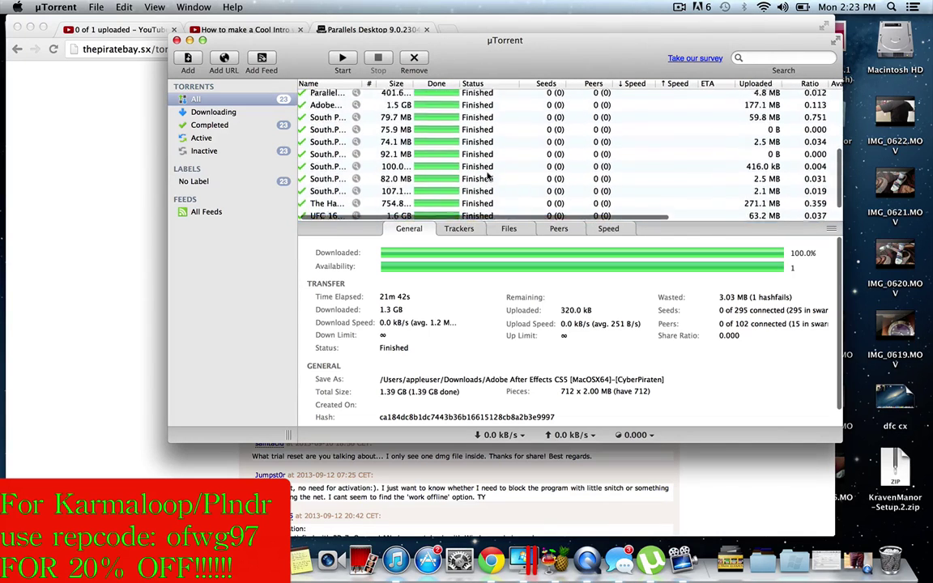
pyautogui.scroll(4, 488, 174)
pyautogui.scroll(3, 417, 170)
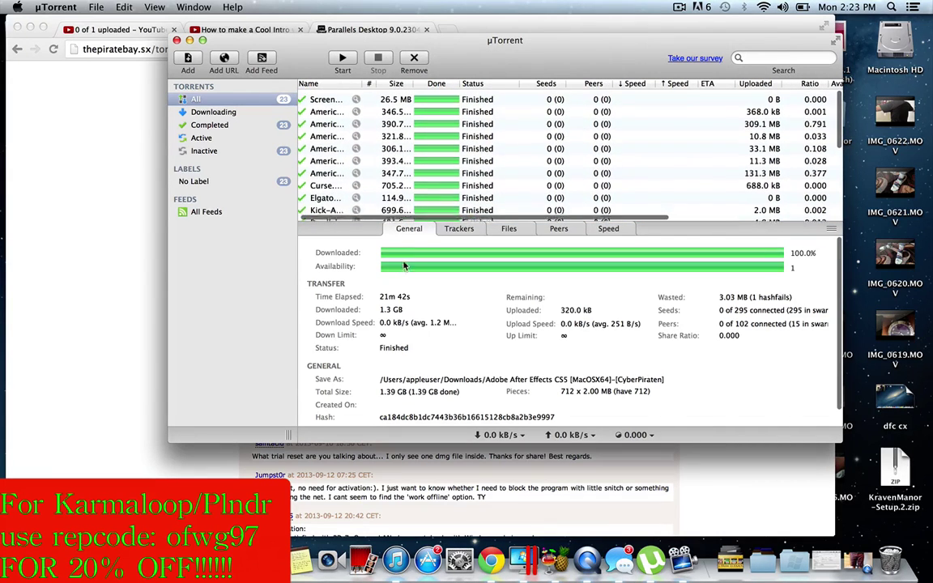
pyautogui.scroll(-4, 397, 174)
pyautogui.scroll(-5, 381, 187)
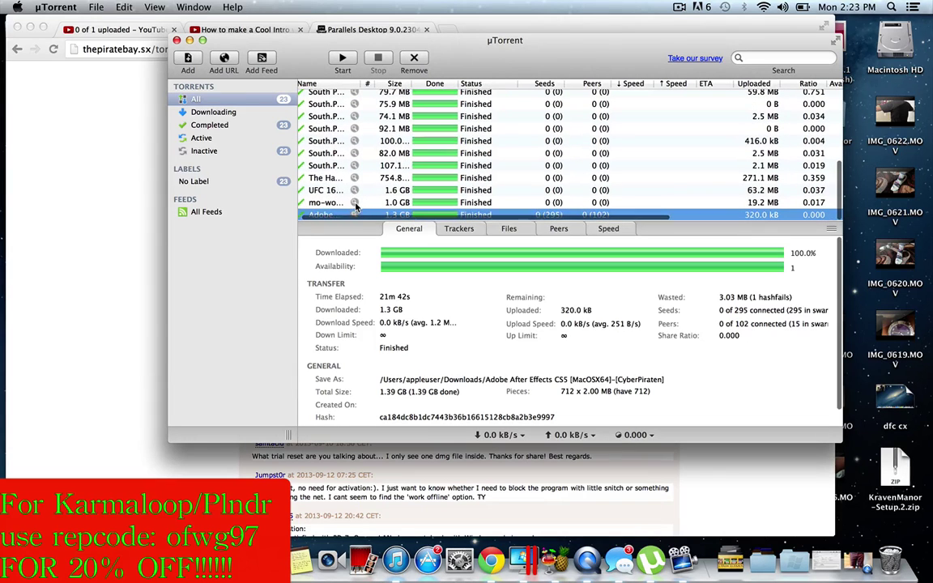
pyautogui.click(356, 203)
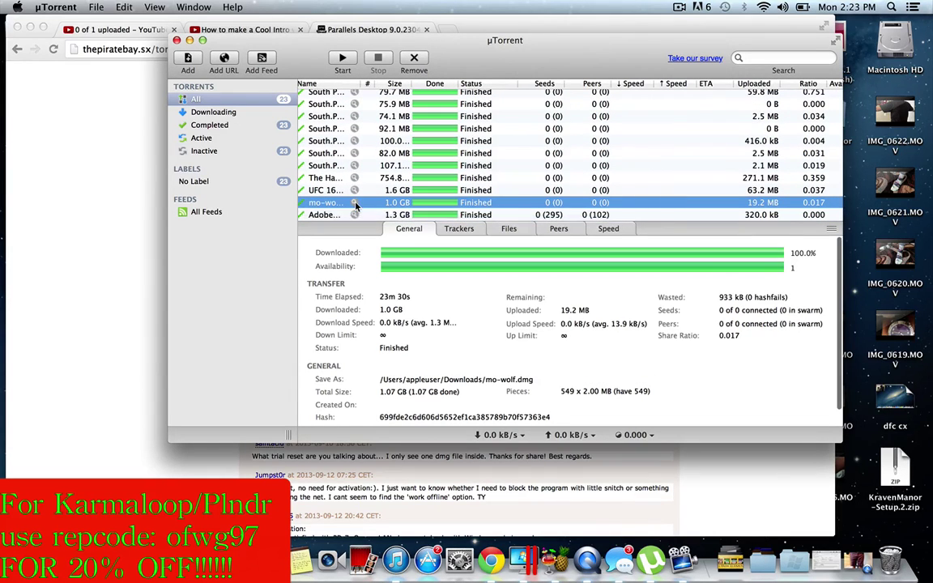
pyautogui.doubleClick(354, 205)
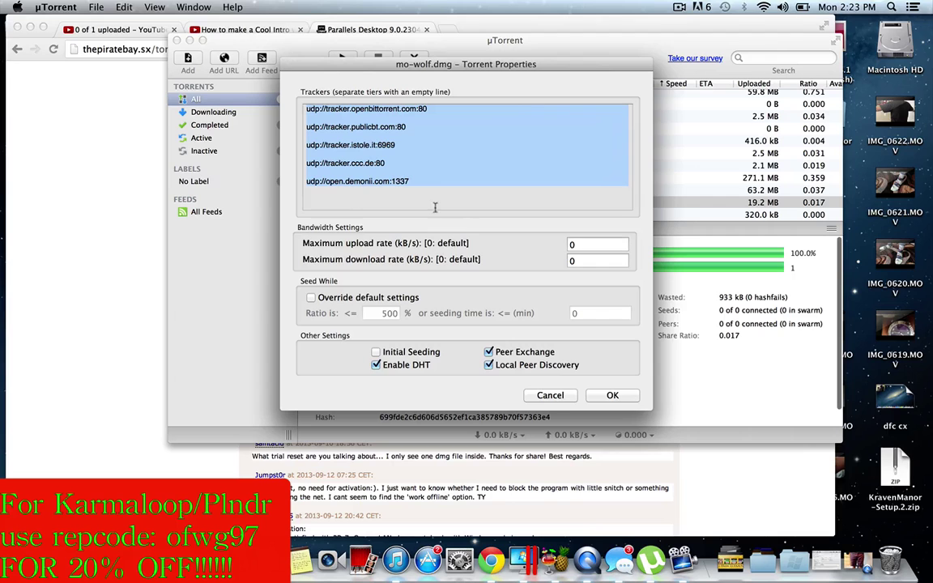
pyautogui.click(570, 394)
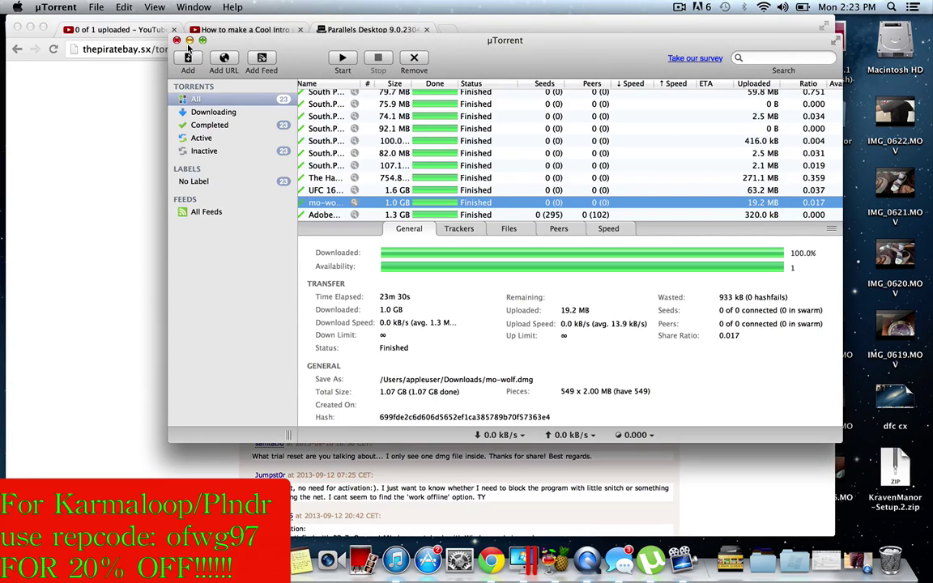
# - Close the torrent client, then move the Chrome window lower and minimize it
pyautogui.click(177, 41)
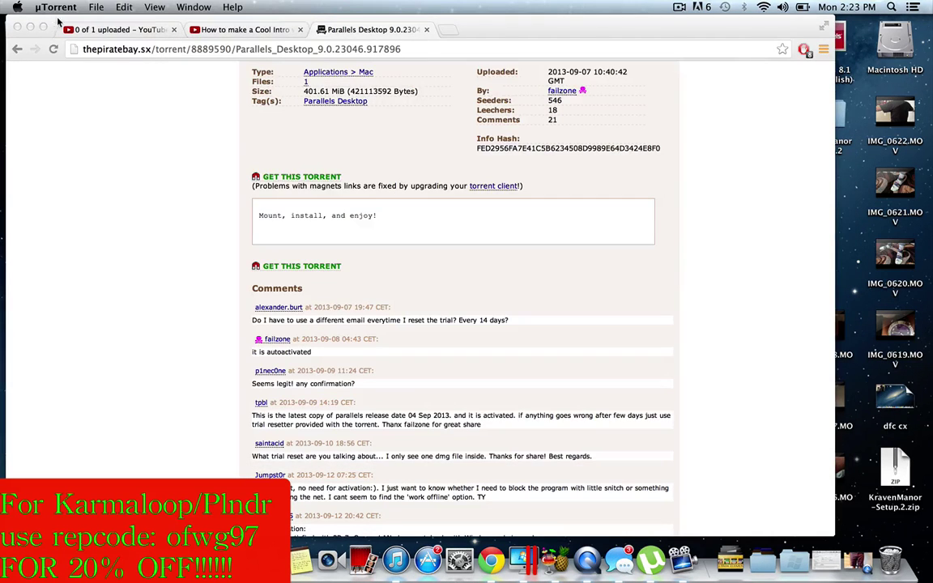
pyautogui.moveTo(50, 18); pyautogui.dragTo(3, 338)
pyautogui.moveTo(455, 354); pyautogui.dragTo(355, 458)
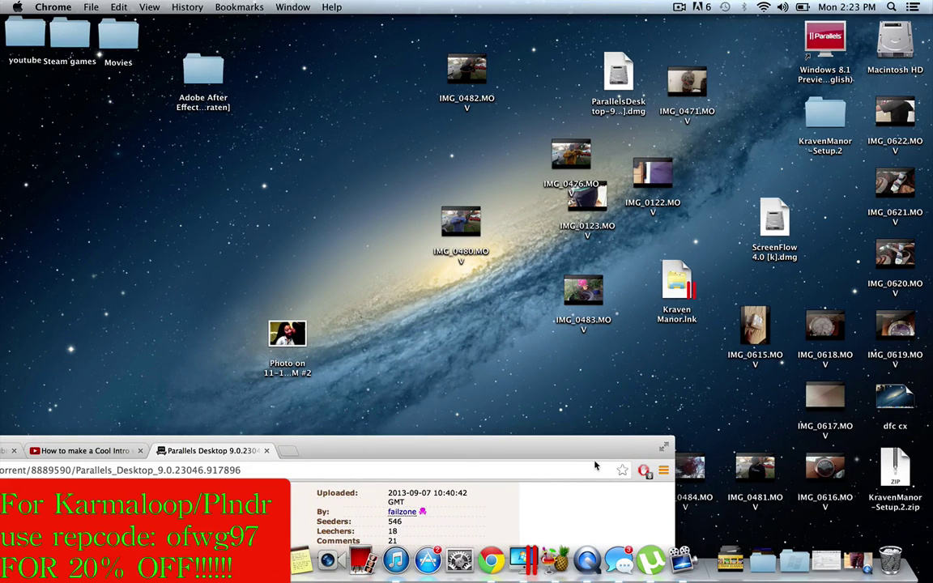
pyautogui.press('cmd+m')
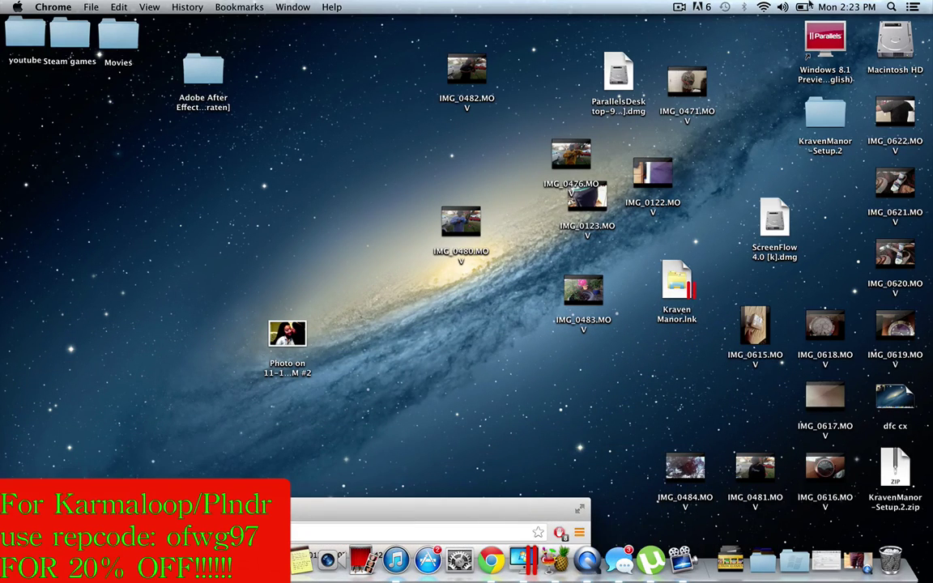
# - Open the Parallels Desktop disk image, close its installer, eject the mounted disk, and select the Windows 8.1 VM
pyautogui.click(622, 71)
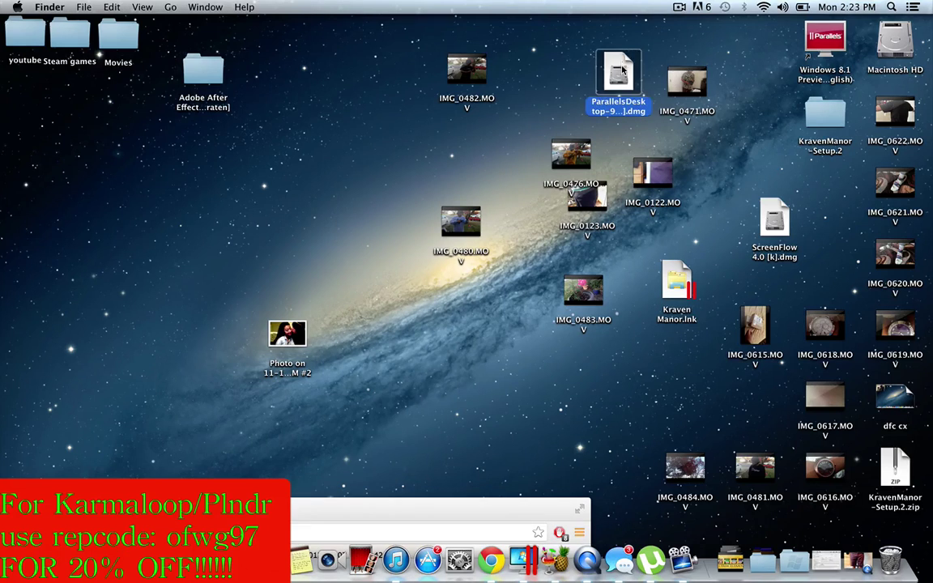
pyautogui.doubleClick(622, 72)
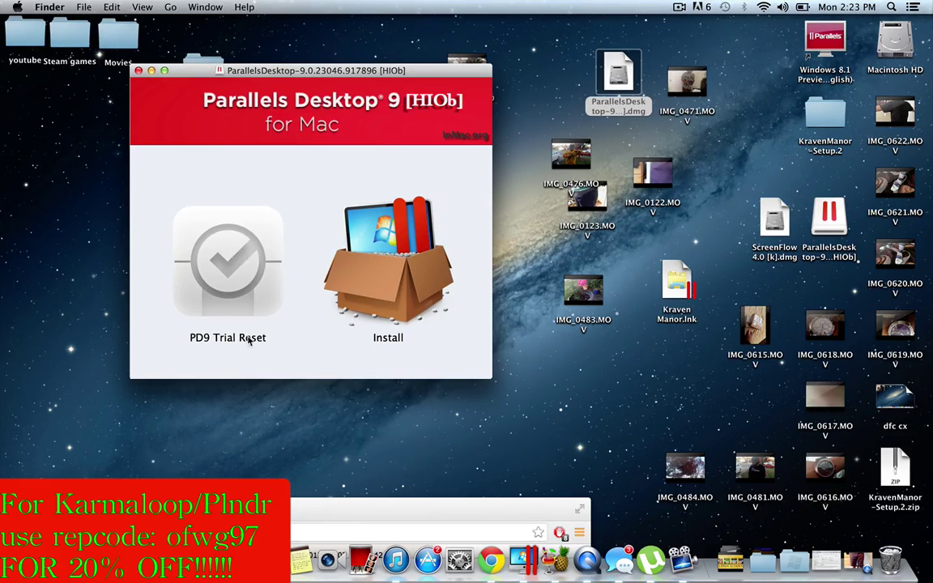
pyautogui.click(139, 72)
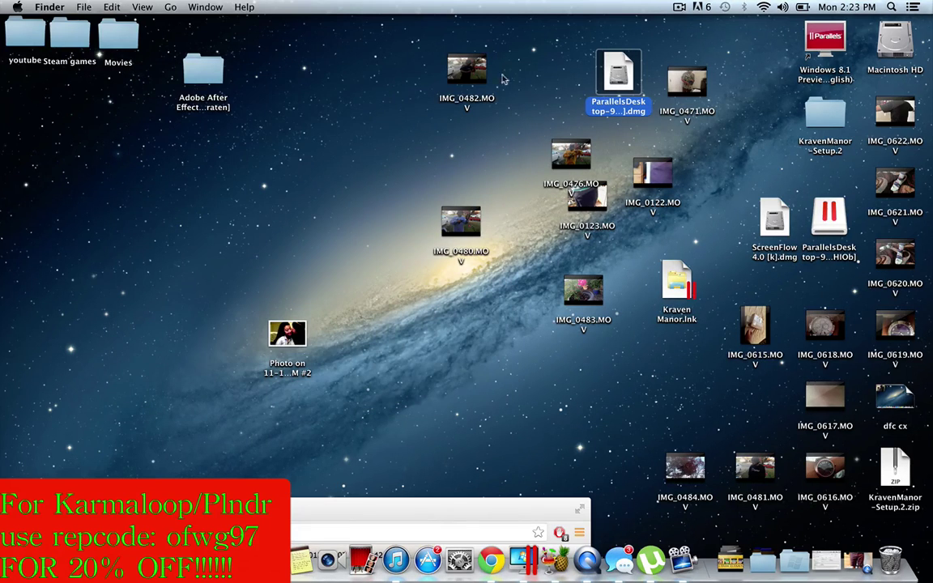
pyautogui.click(826, 217)
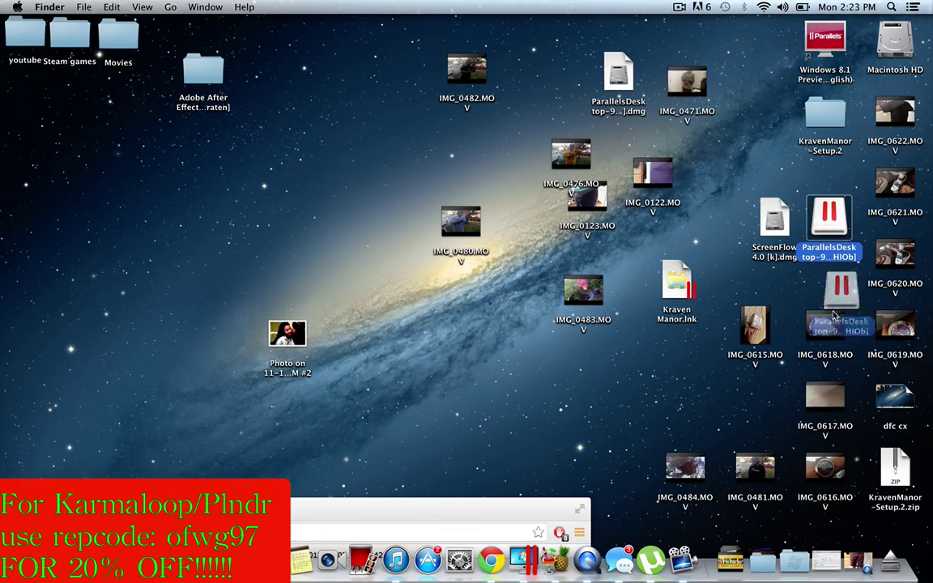
pyautogui.press('super+e')
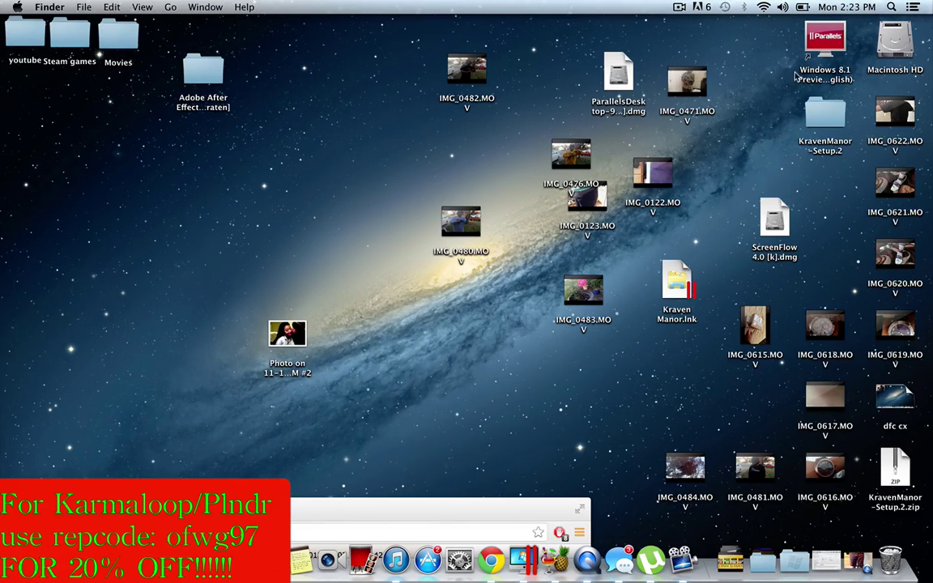
pyautogui.click(818, 55)
# - Start the Windows 8.1 VM, decline battery power saving, go to the desktop, and move the youtube folder
pyautogui.doubleClick(820, 48)
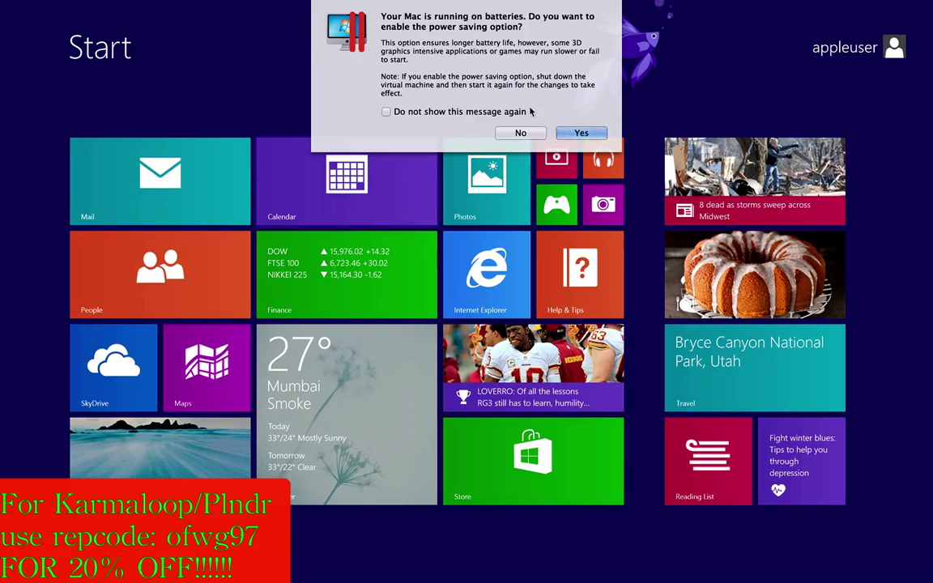
pyautogui.click(521, 133)
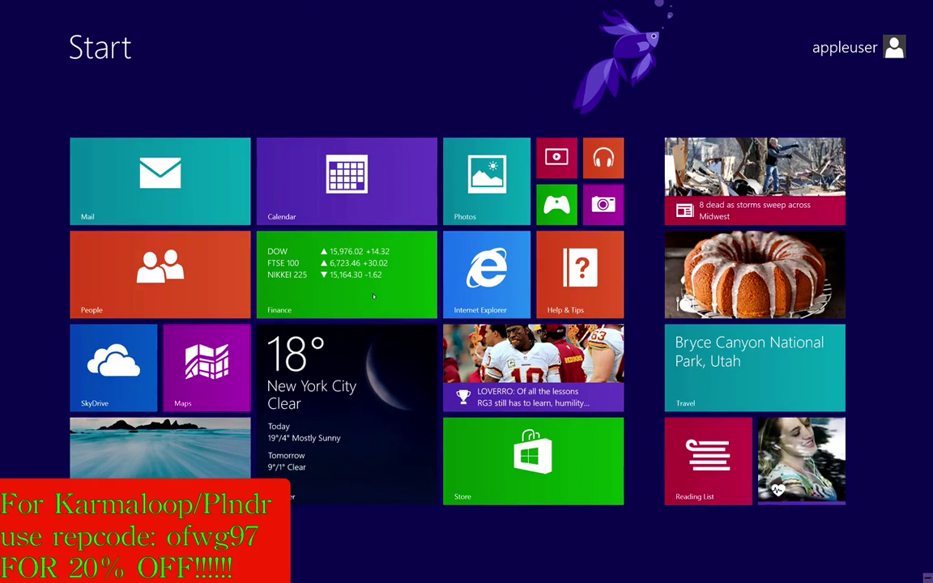
pyautogui.hotkey('ctrl', 'Tab')
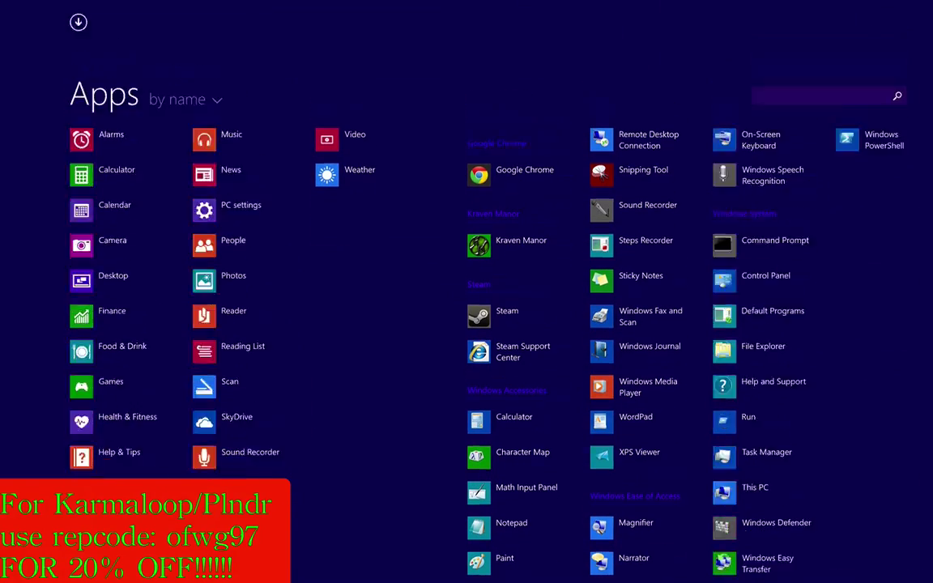
pyautogui.hotkey('ctrl', 'Tab')
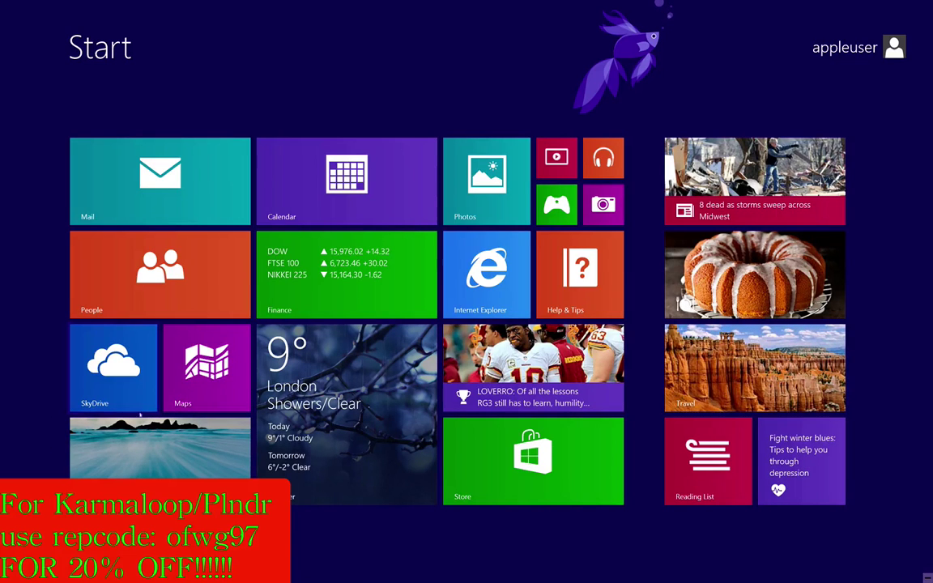
pyautogui.click(162, 467)
pyautogui.moveTo(229, 415); pyautogui.dragTo(364, 387)
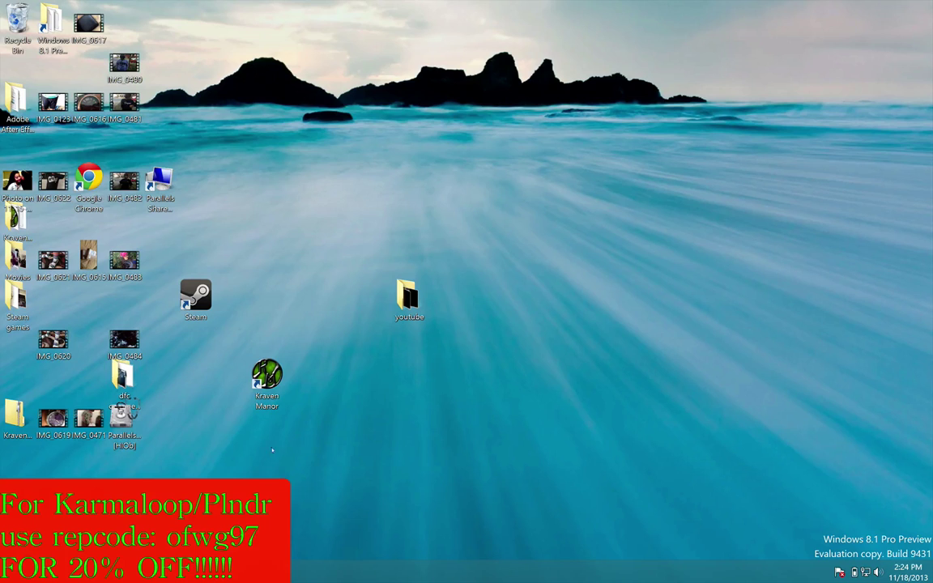
# - Drag the Kraven Manor shortcut lower on the Windows desktop and clear the selection
pyautogui.moveTo(267, 381); pyautogui.dragTo(306, 455)
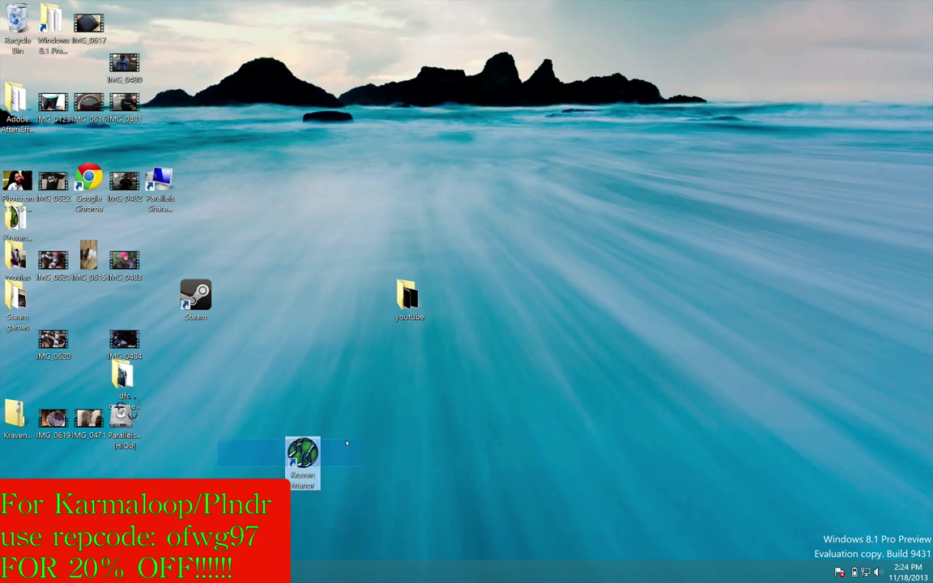
pyautogui.moveTo(219, 456); pyautogui.dragTo(293, 380)
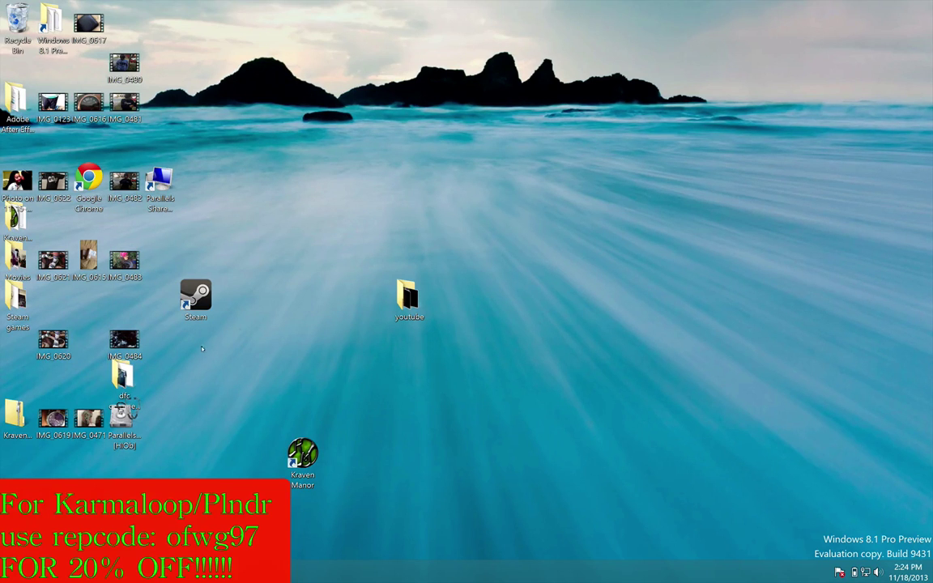
pyautogui.moveTo(202, 390); pyautogui.dragTo(270, 475)
# - Return to the Mac, close System Preferences, and launch Steam from the Dock's Applications stack
pyautogui.click(459, 559)
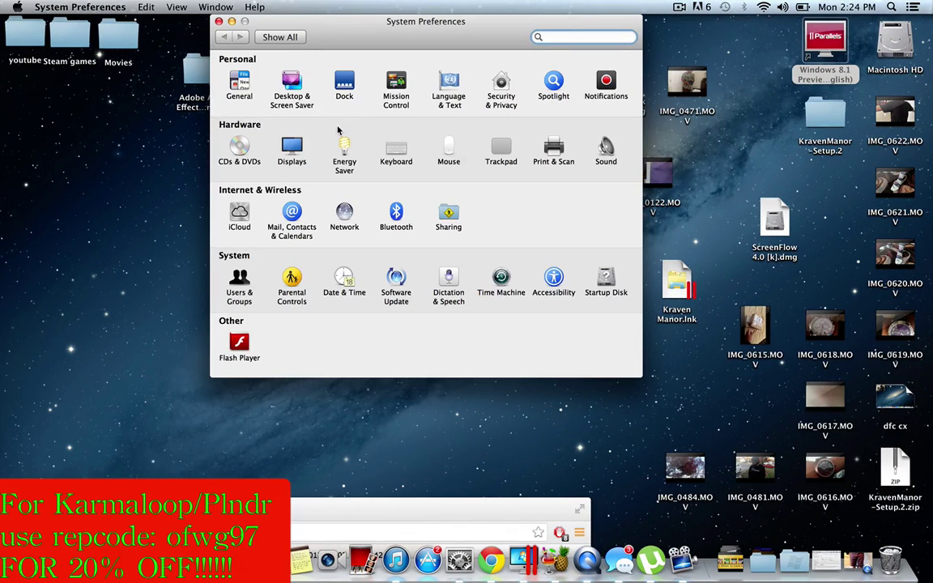
pyautogui.click(219, 21)
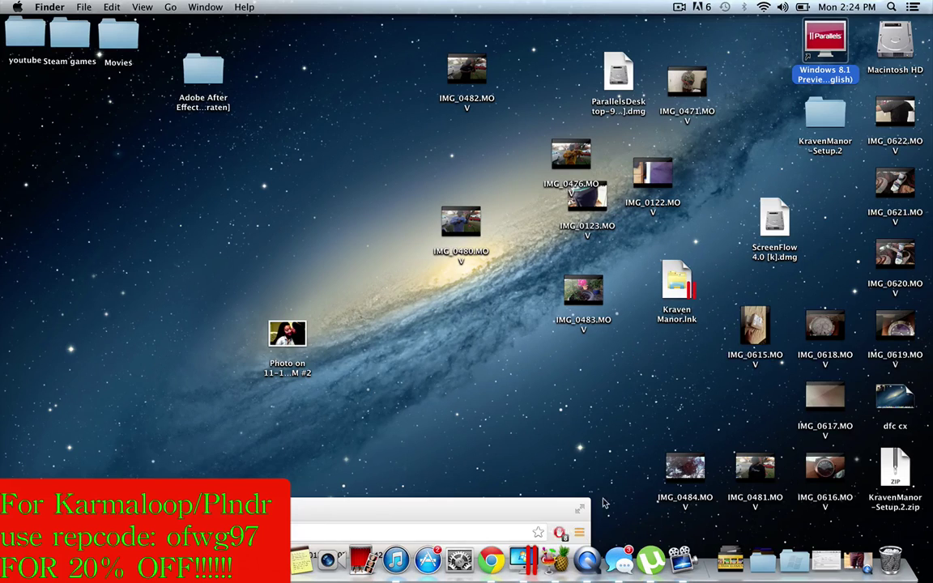
pyautogui.click(766, 567)
pyautogui.scroll(-5, 626, 295)
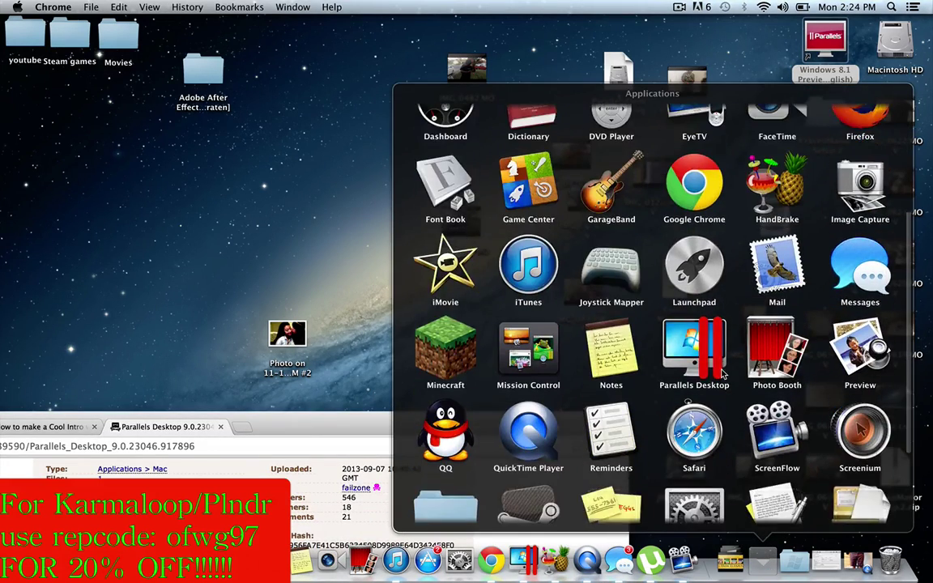
pyautogui.scroll(5, 483, 412)
pyautogui.scroll(-4, 675, 283)
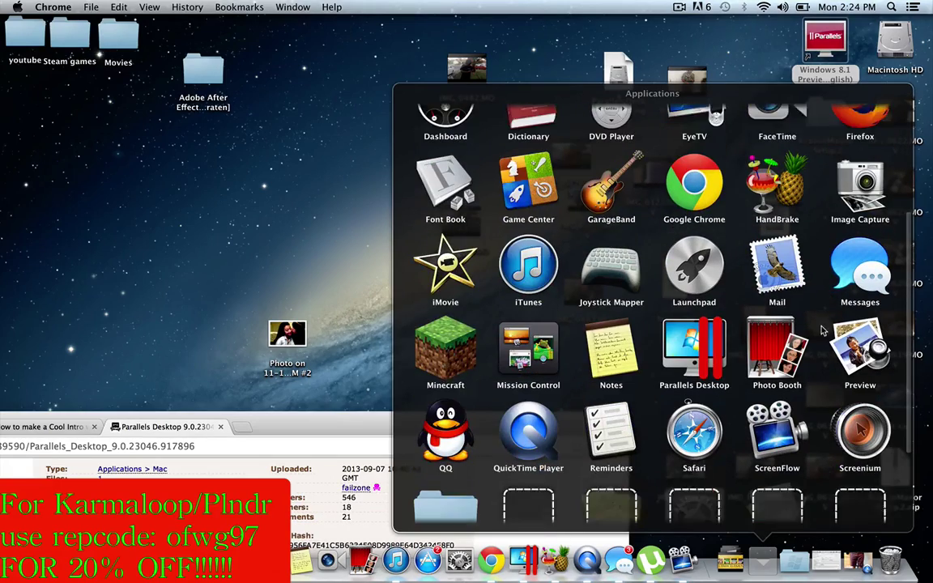
pyautogui.scroll(-4, 538, 394)
pyautogui.click(539, 394)
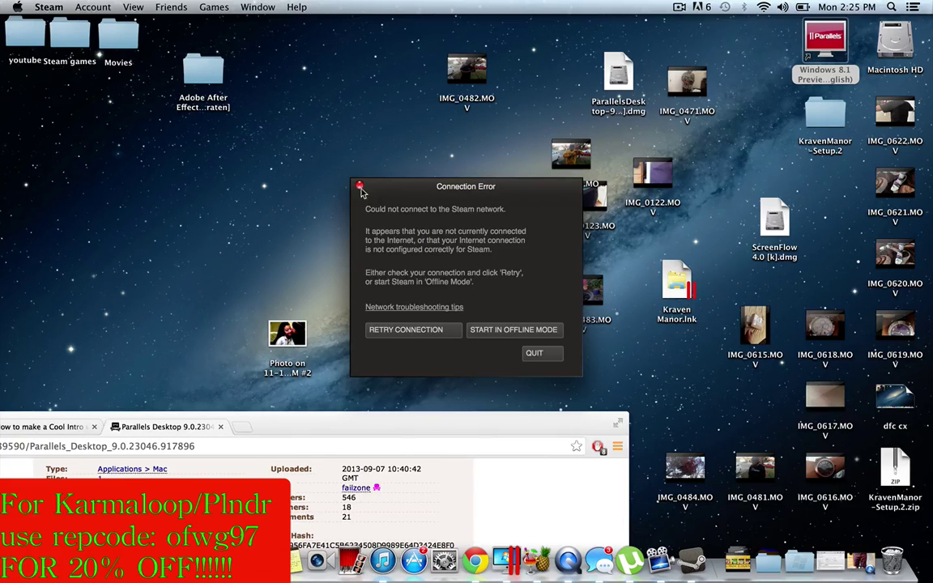
# - Retry the Steam connection, view the game library, then close the Steam window
pyautogui.click(478, 332)
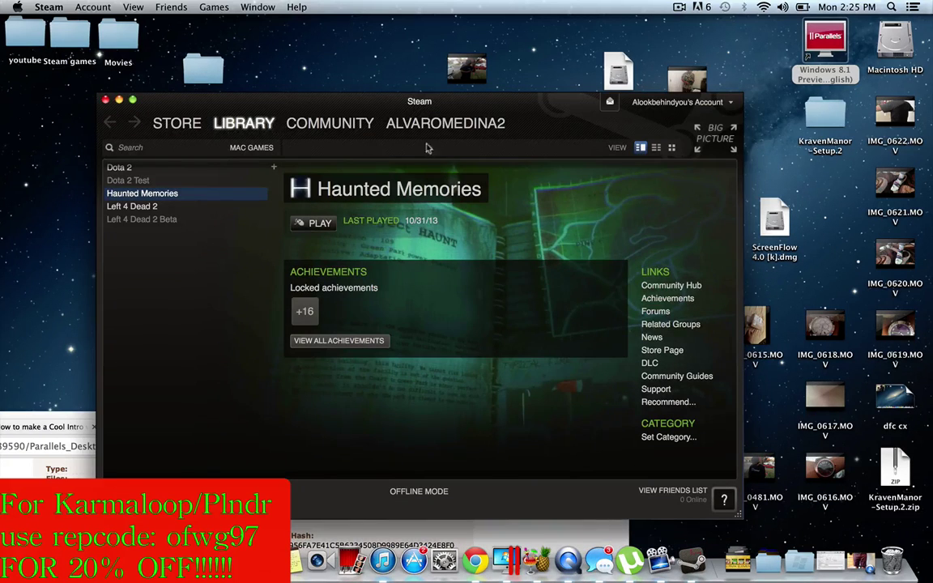
pyautogui.moveTo(389, 131)
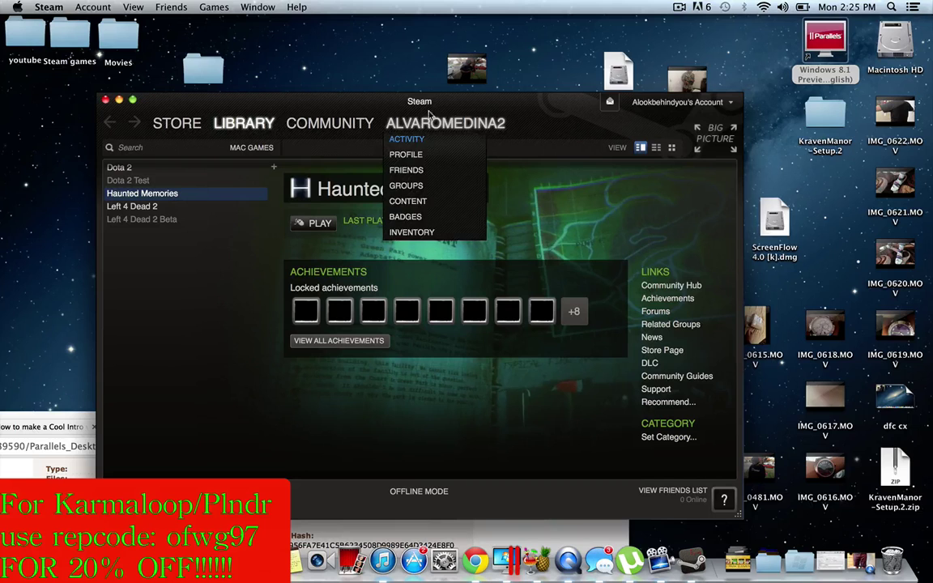
pyautogui.click(167, 146)
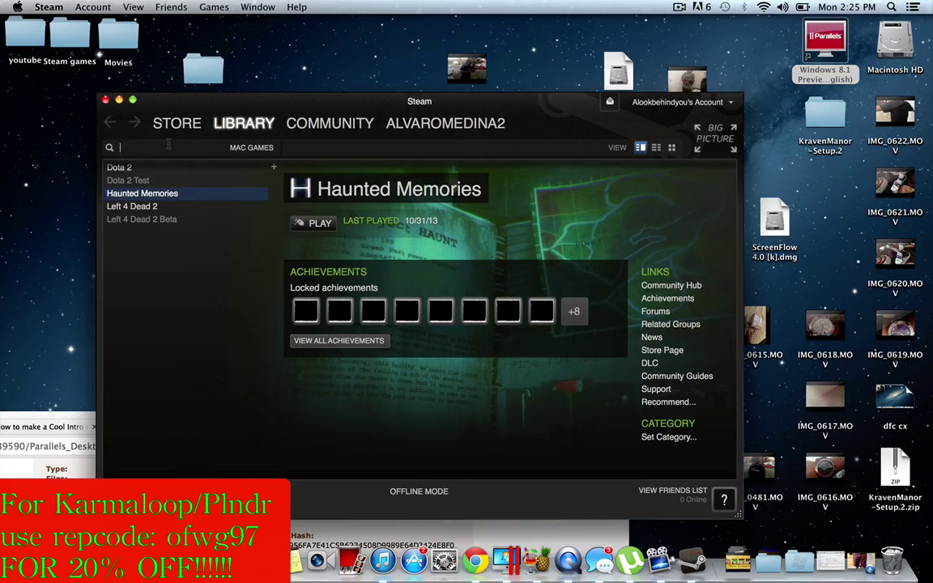
pyautogui.click(105, 100)
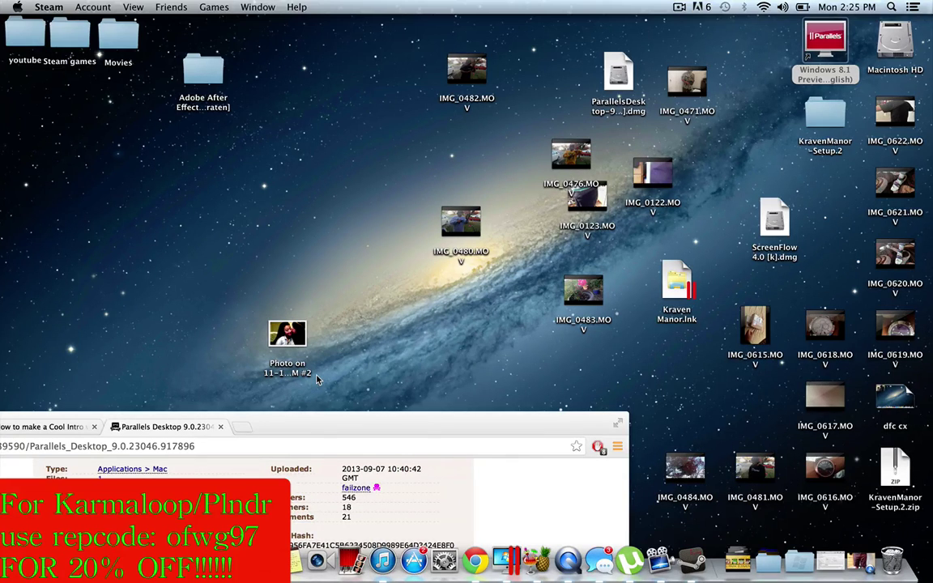
# - Reposition Chrome, switch to the '0 of 1 uploaded – YouTube' tab, and open ScreenFlow's Dock menu
pyautogui.moveTo(302, 428); pyautogui.dragTo(525, 137)
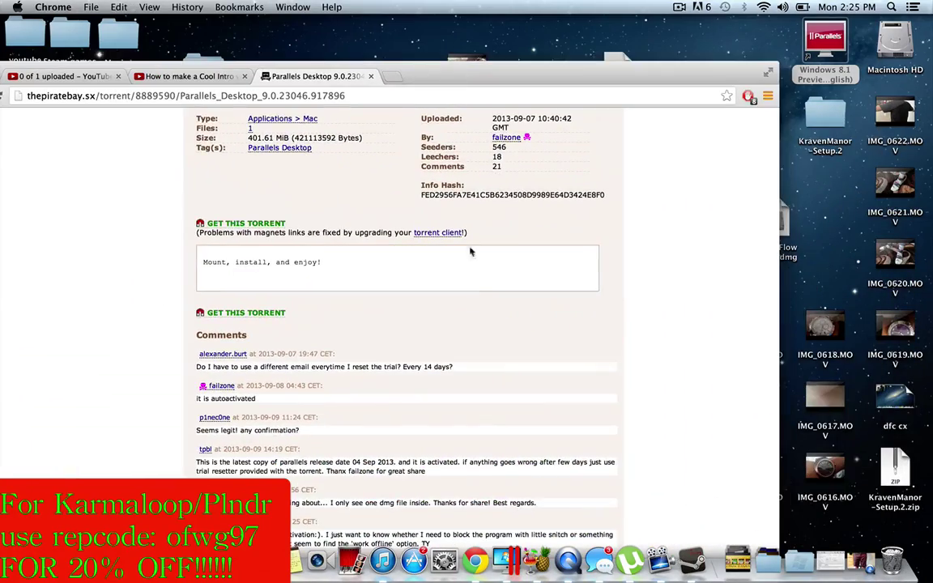
pyautogui.scroll(-5, 453, 276)
pyautogui.scroll(7, 439, 297)
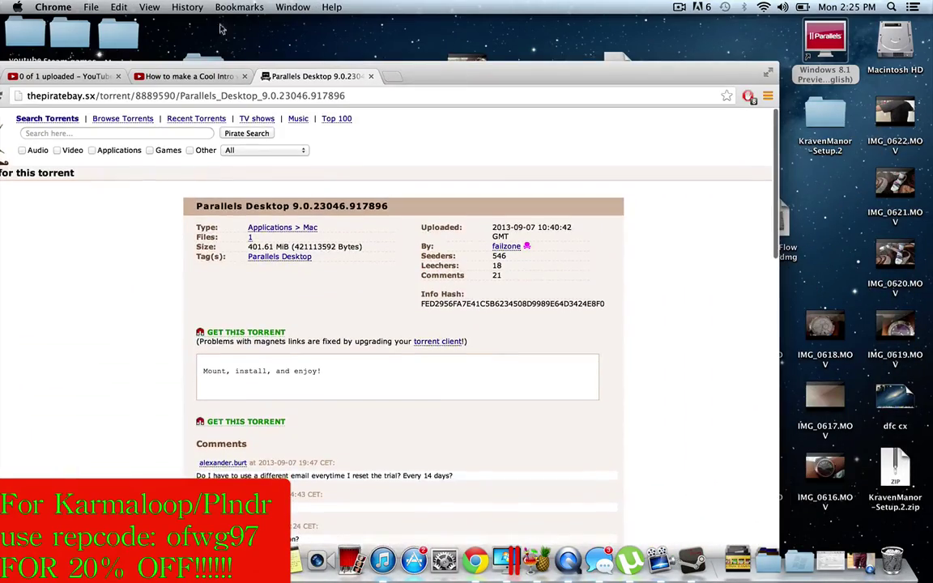
pyautogui.moveTo(387, 64); pyautogui.dragTo(408, 90)
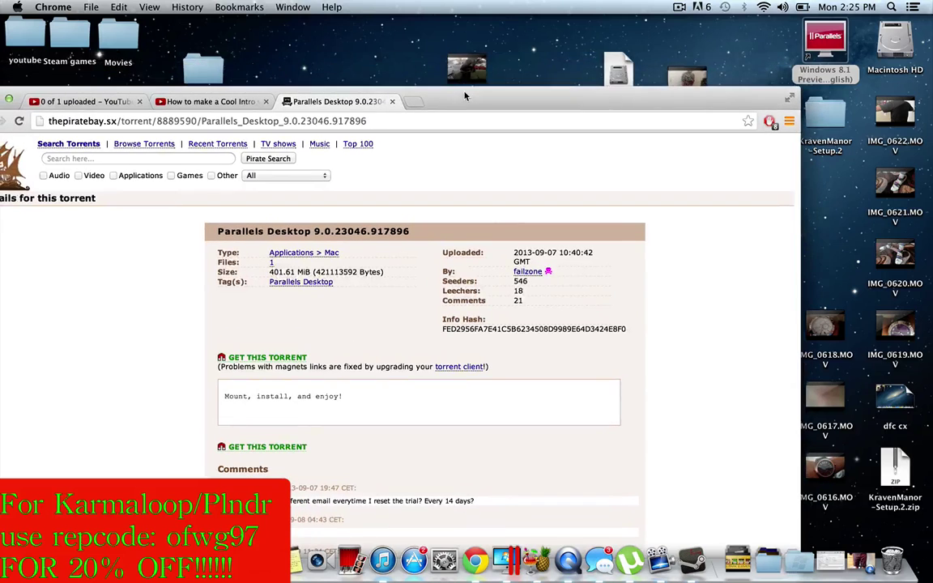
pyautogui.click(117, 103)
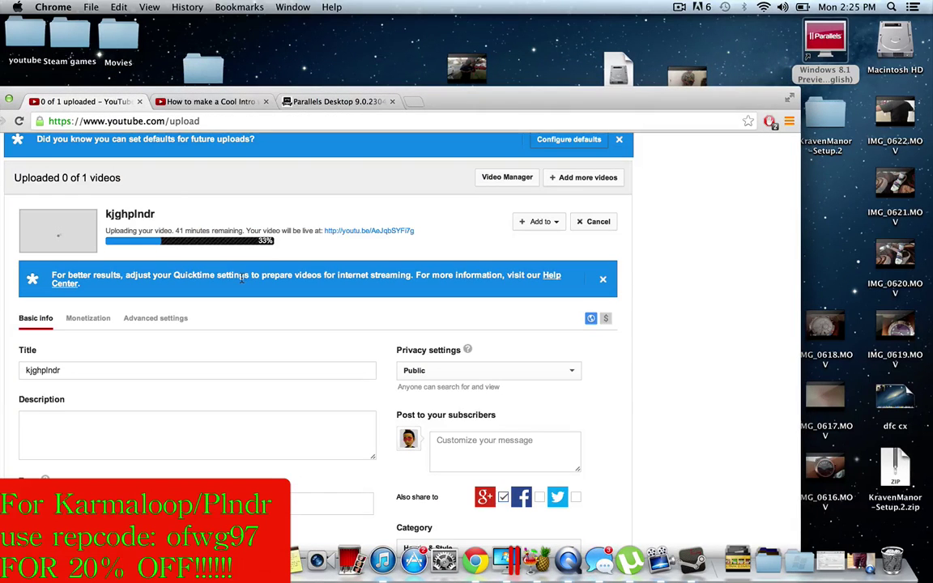
pyautogui.moveTo(484, 101); pyautogui.dragTo(633, 108)
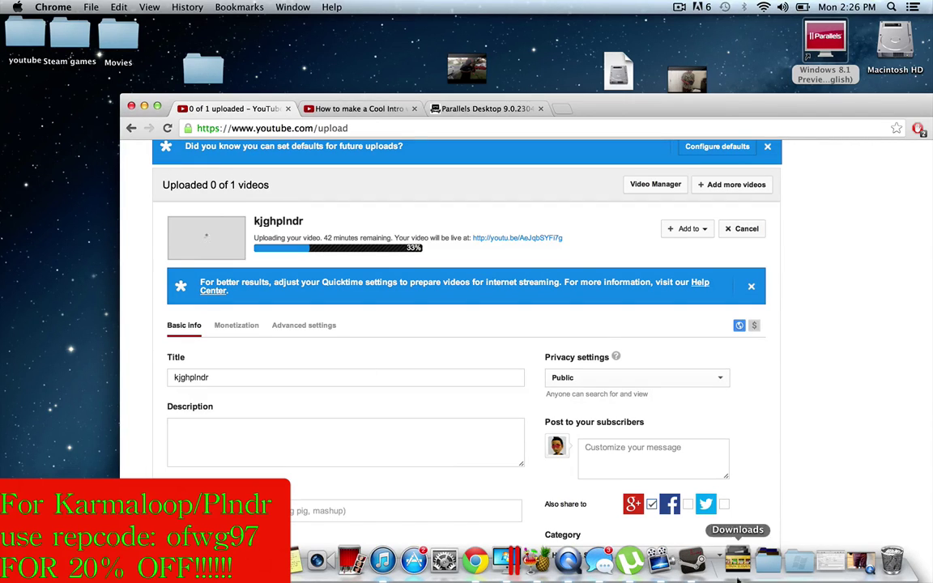
pyautogui.rightClick(661, 561)
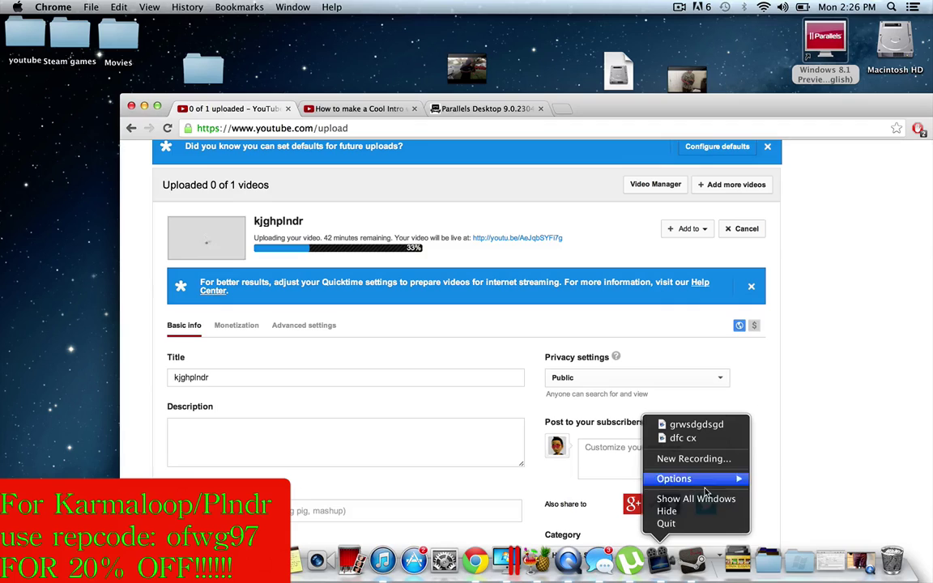